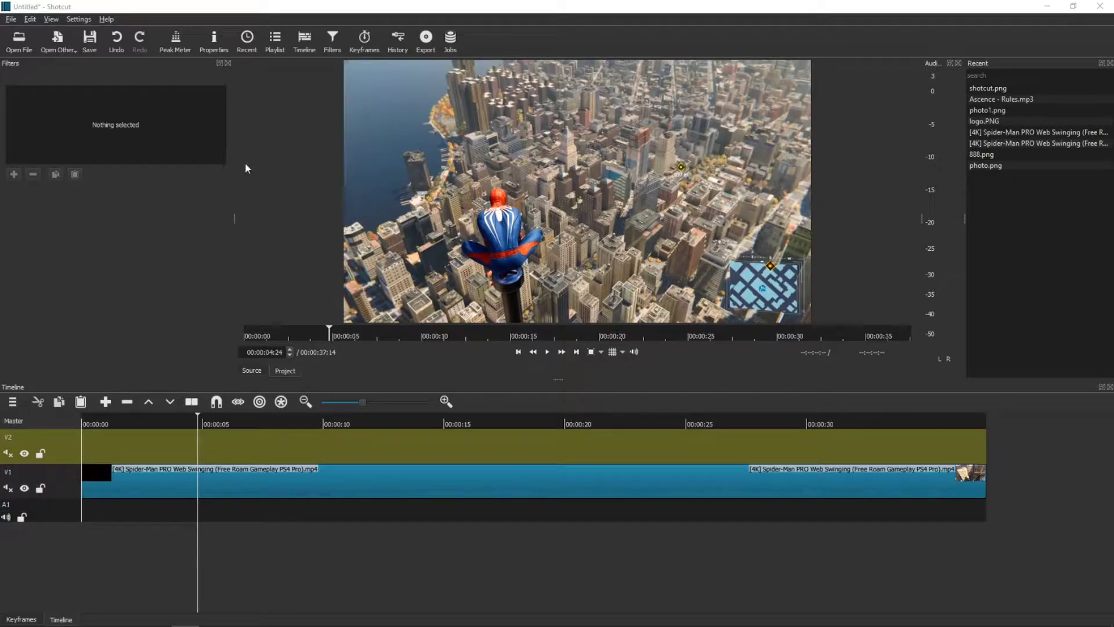
Generate a Color clip via Open Other, keep it transparent, and load it as the source
left_click(13, 20)
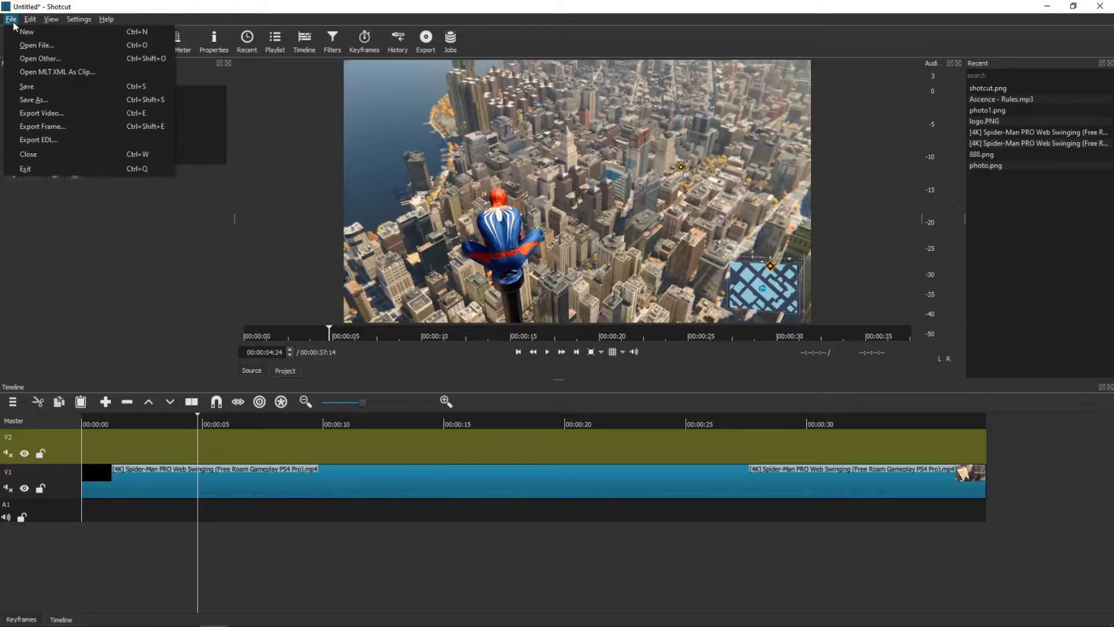
left_click(34, 61)
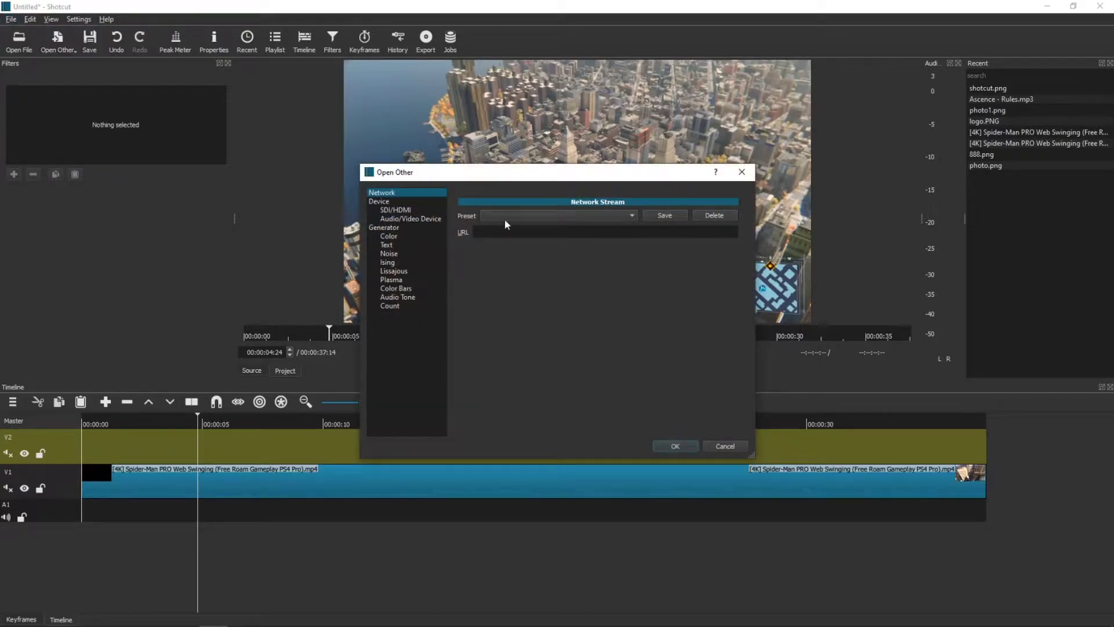
left_click(388, 237)
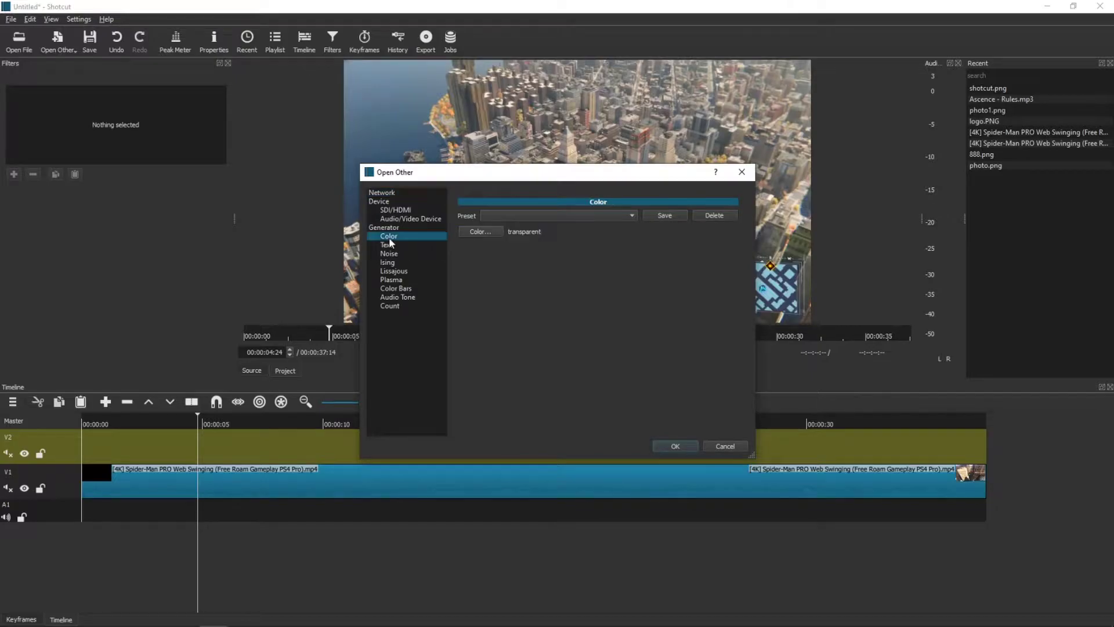
left_click(491, 232)
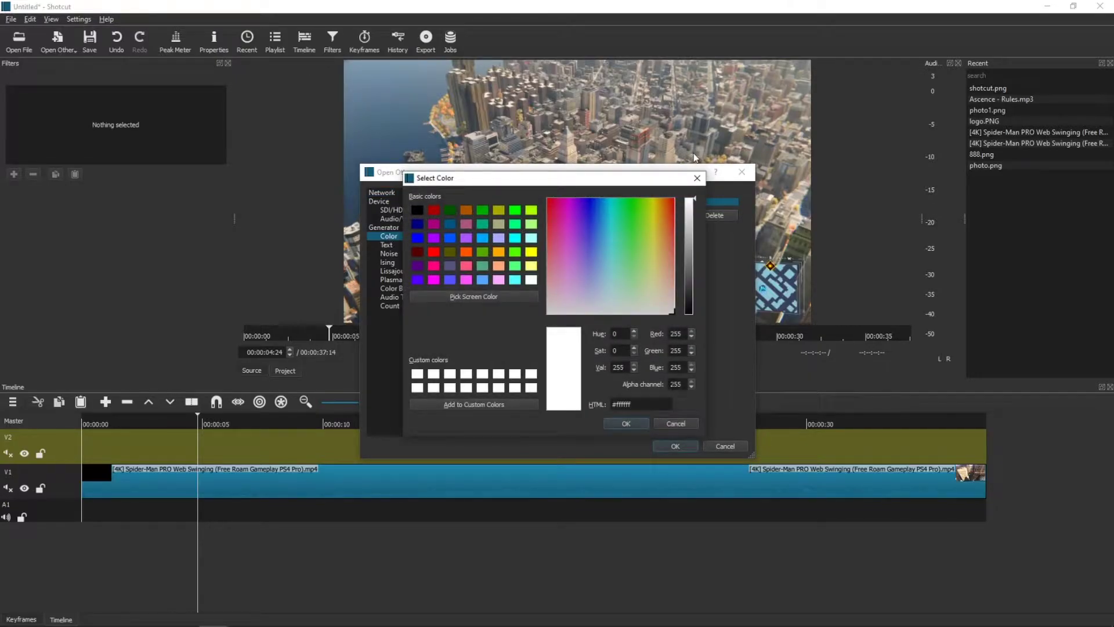
left_click(697, 178)
left_click(491, 232)
left_click(697, 177)
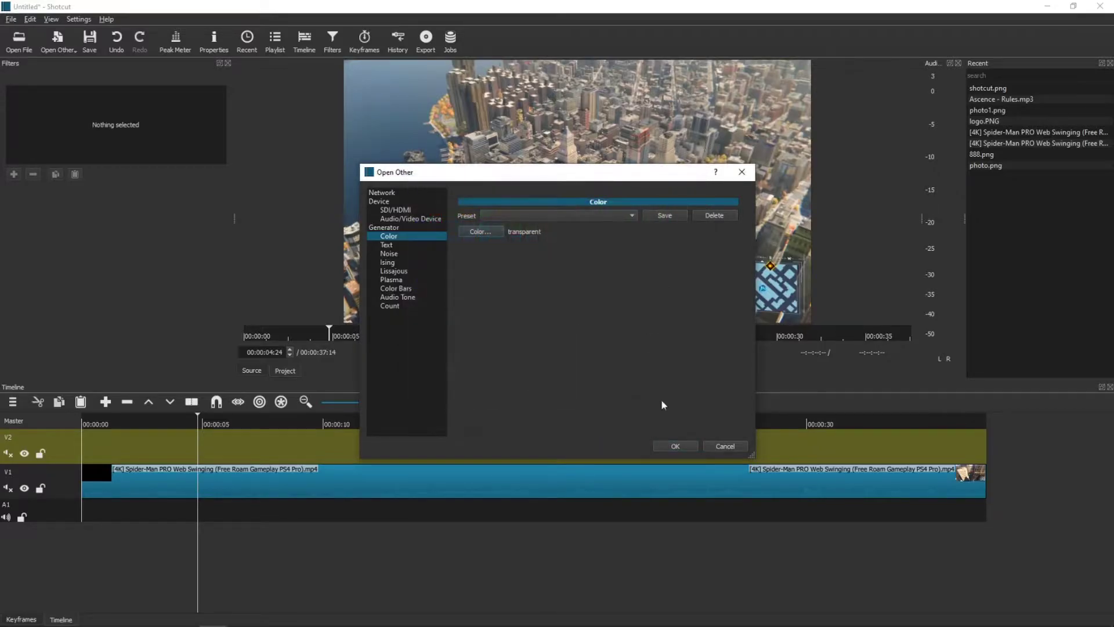
left_click(670, 446)
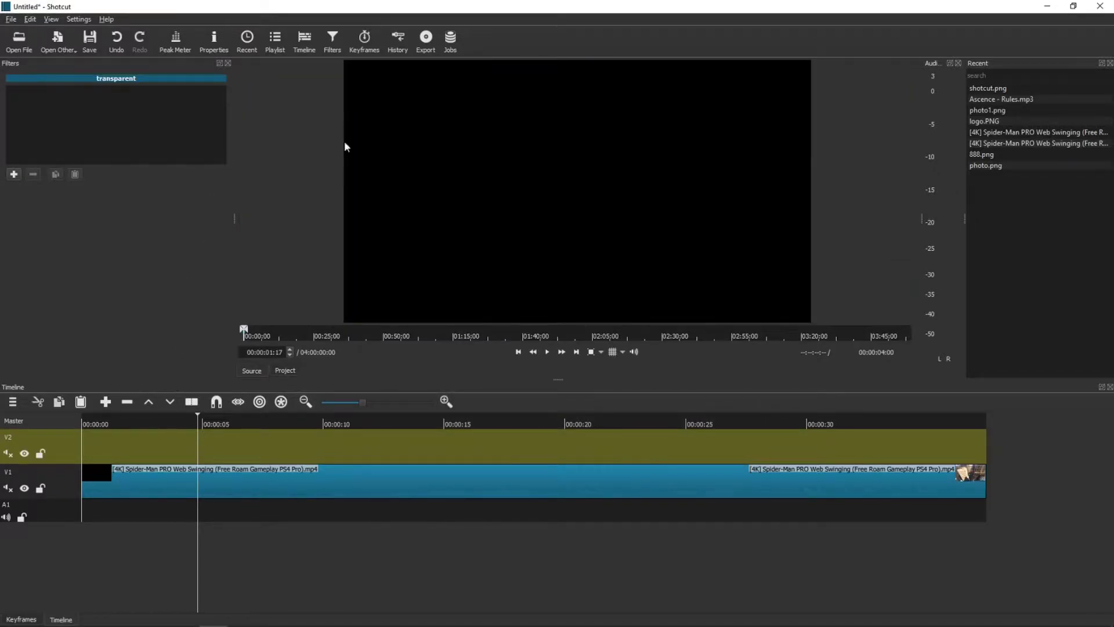
Place the transparent clip on V2, stretch it to full length, then delete it
left_click_drag(409, 204, 85, 449)
left_click_drag(177, 443, 994, 451)
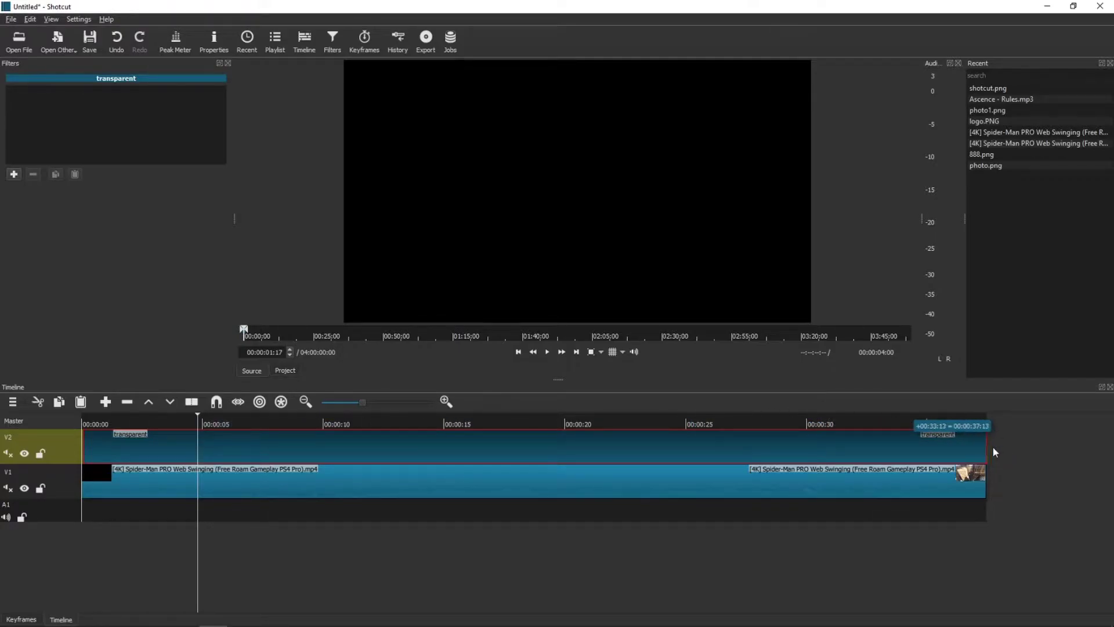
left_click(105, 425)
key("Delete")
left_click(122, 428)
Bring back the full-length transparent clip on V2 from the Edit menu's undo history
left_click_drag(122, 431, 114, 450)
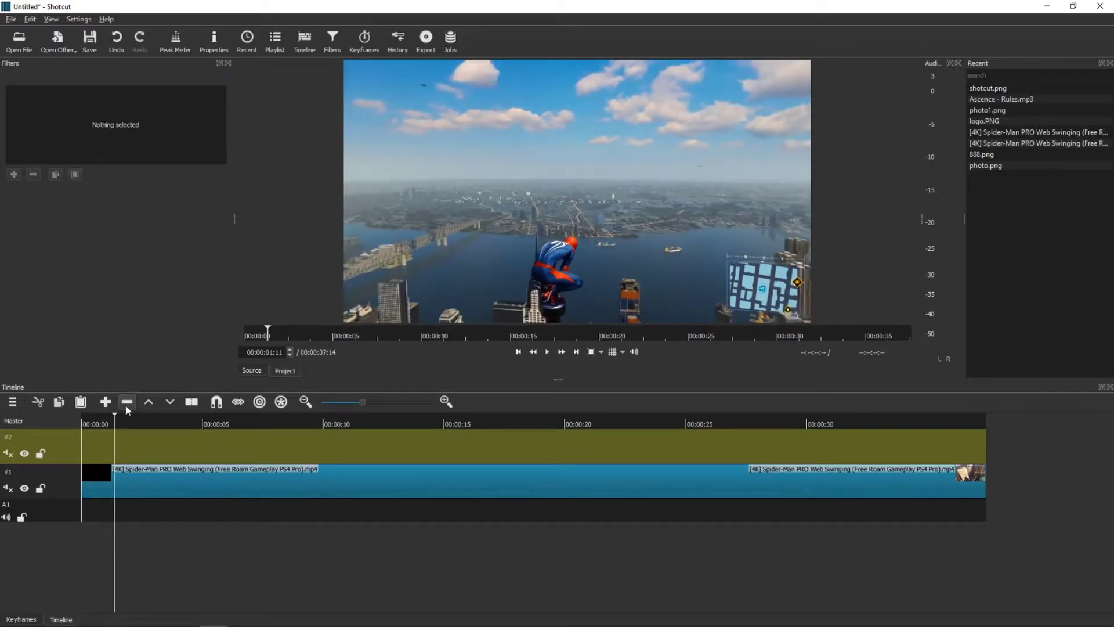
left_click(29, 19)
left_click(32, 20)
left_click(33, 21)
left_click(49, 31)
key("space")
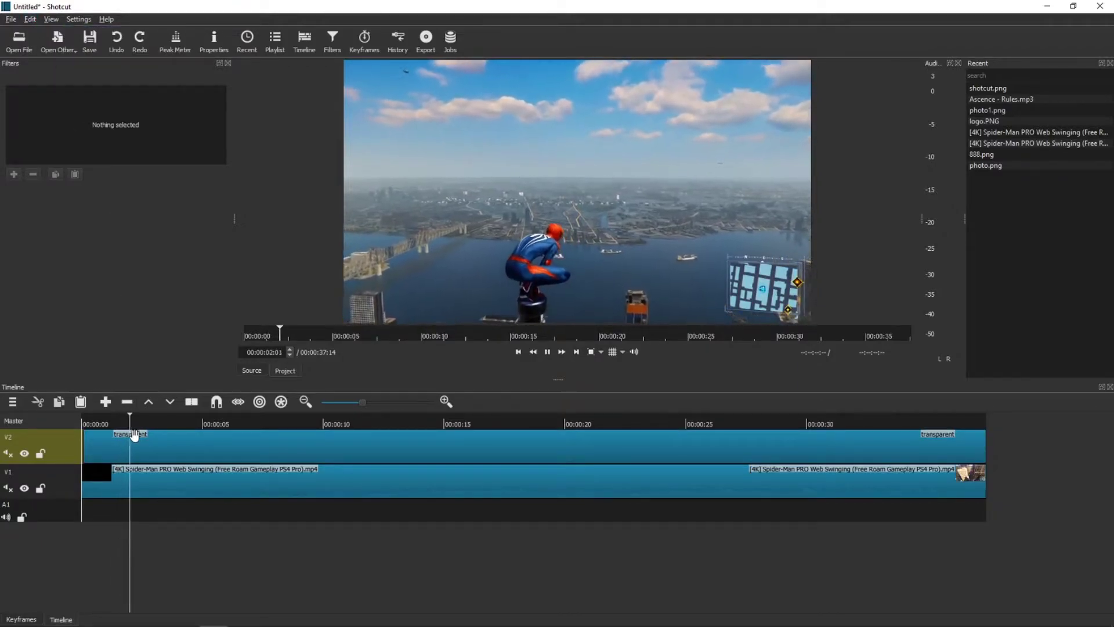
key("space")
Split the V2 clip at 00:00:03:09, about 9 seconds, and 00:00:18:11
left_click(145, 455)
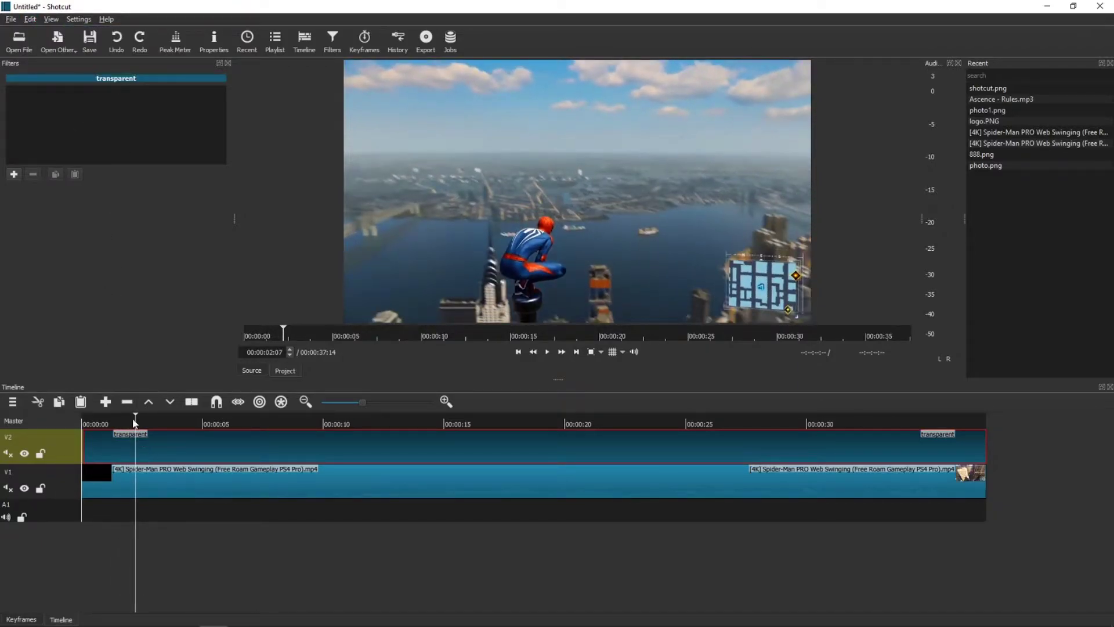
left_click_drag(137, 420, 163, 419)
key("s")
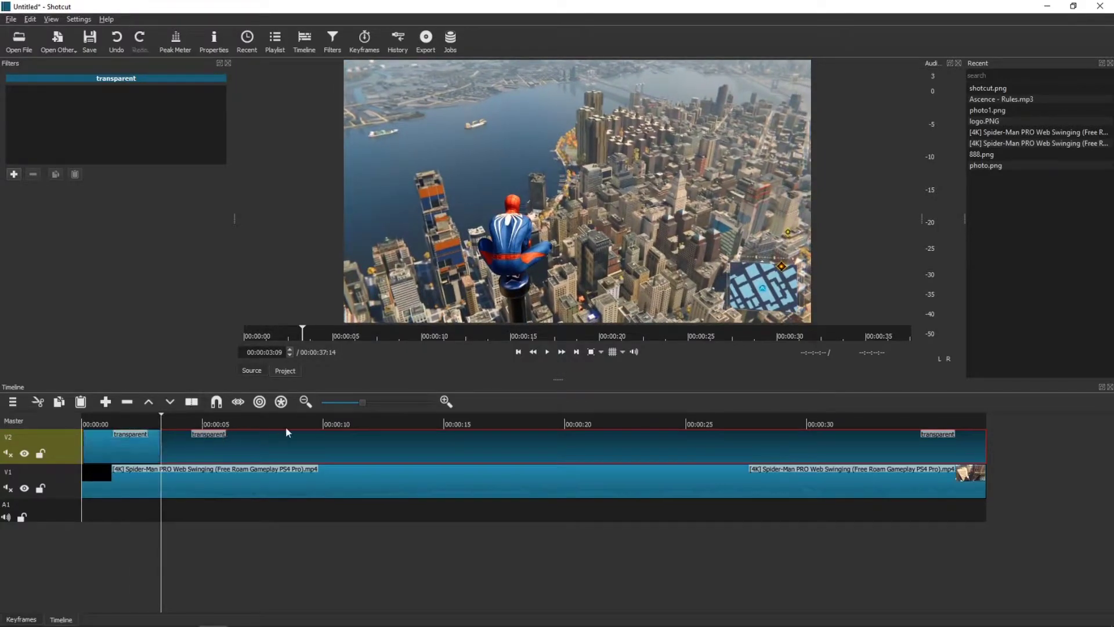
left_click(303, 425)
key("s")
left_click(525, 425)
key("s")
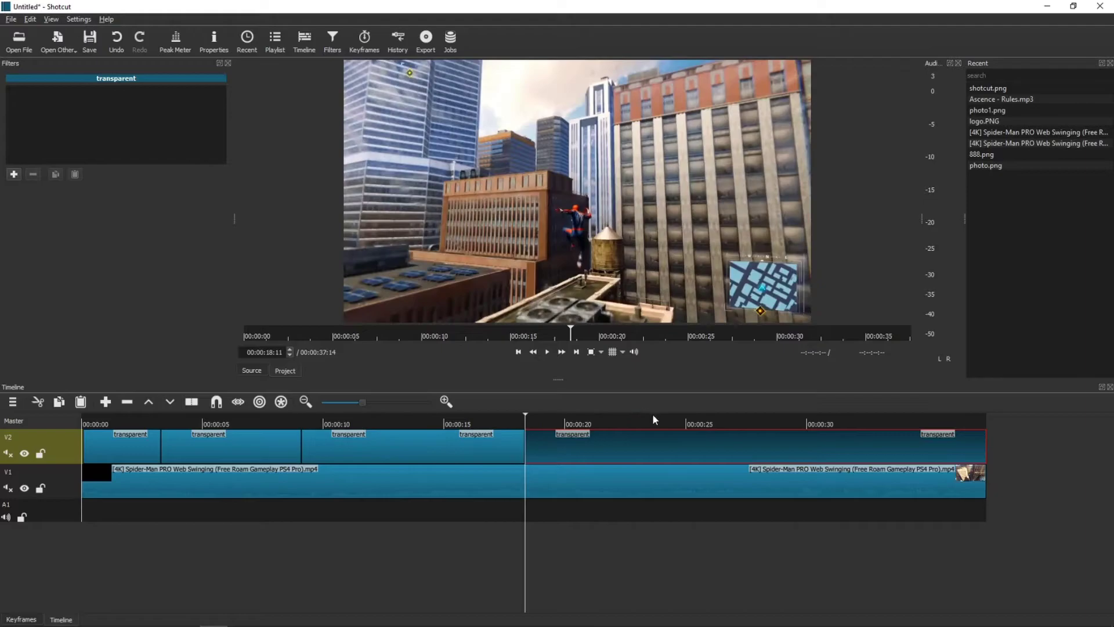
Split the V2 clip at about 24 s, 00:00:30:07 and 00:00:35:01, then select the first piece
left_click(656, 415)
key("s")
left_click(812, 424)
key("s")
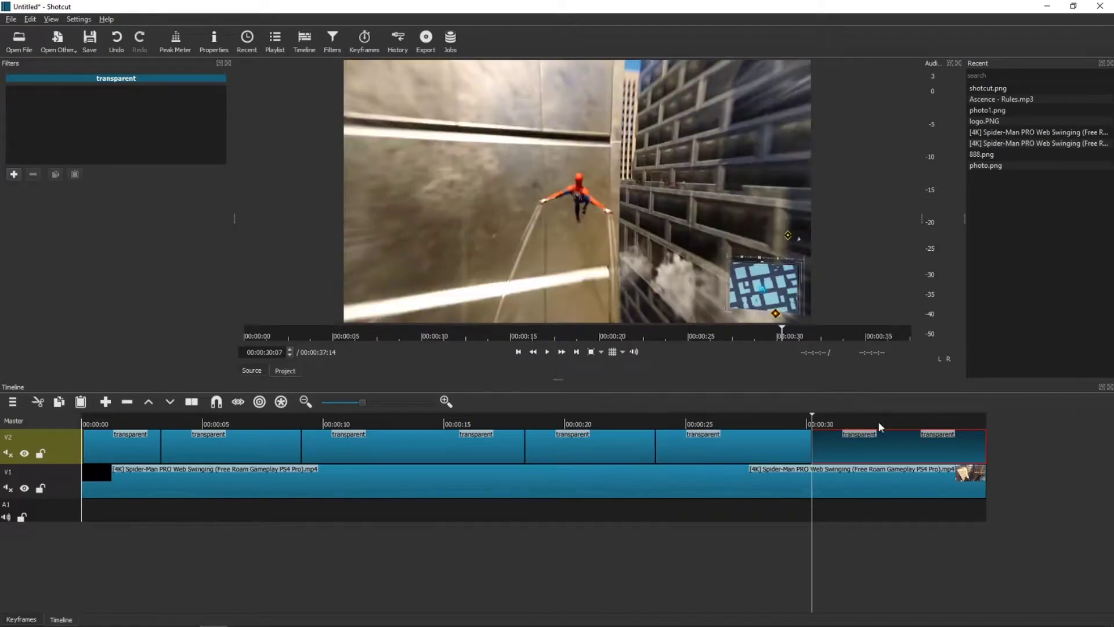
left_click(928, 426)
key("s")
left_click(87, 446)
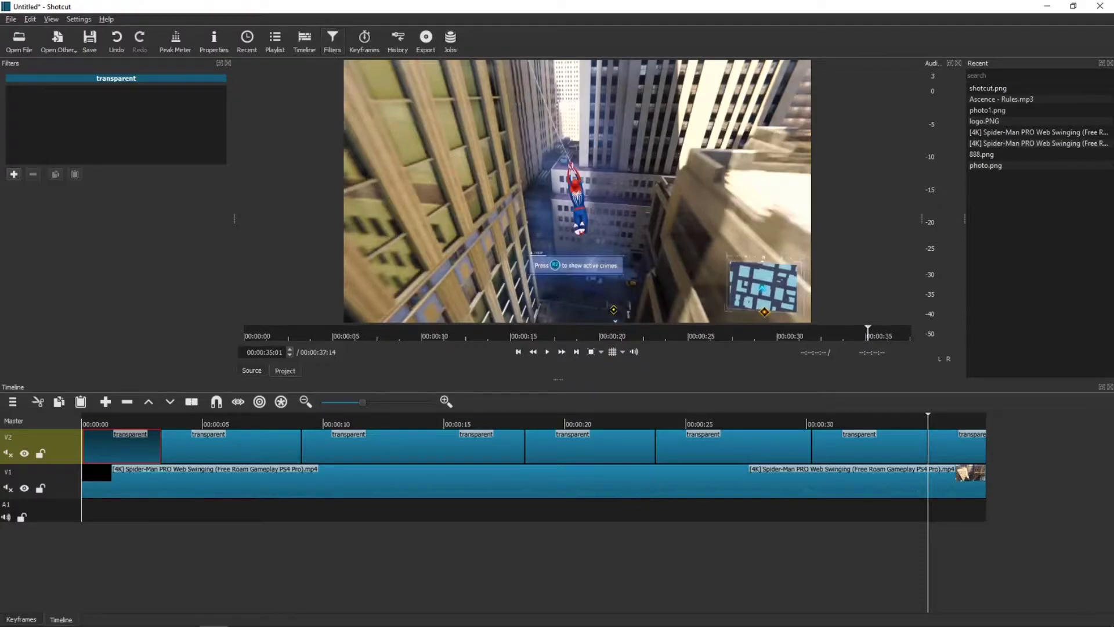
Add a Text: HTML filter to the first V2 clip, then remove it
left_click(14, 174)
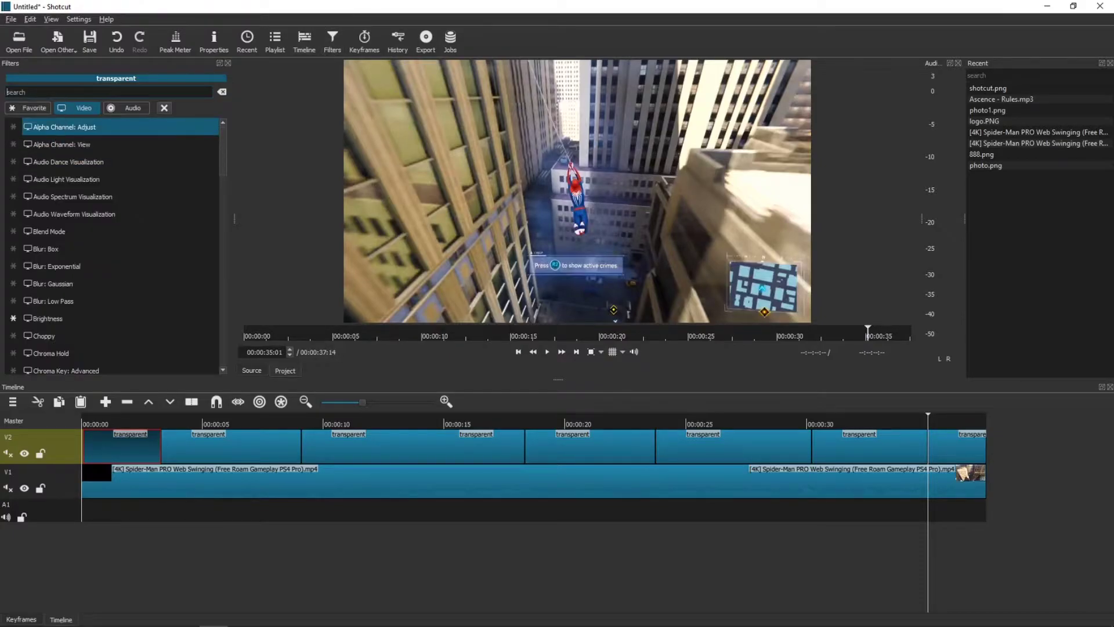
type("tex")
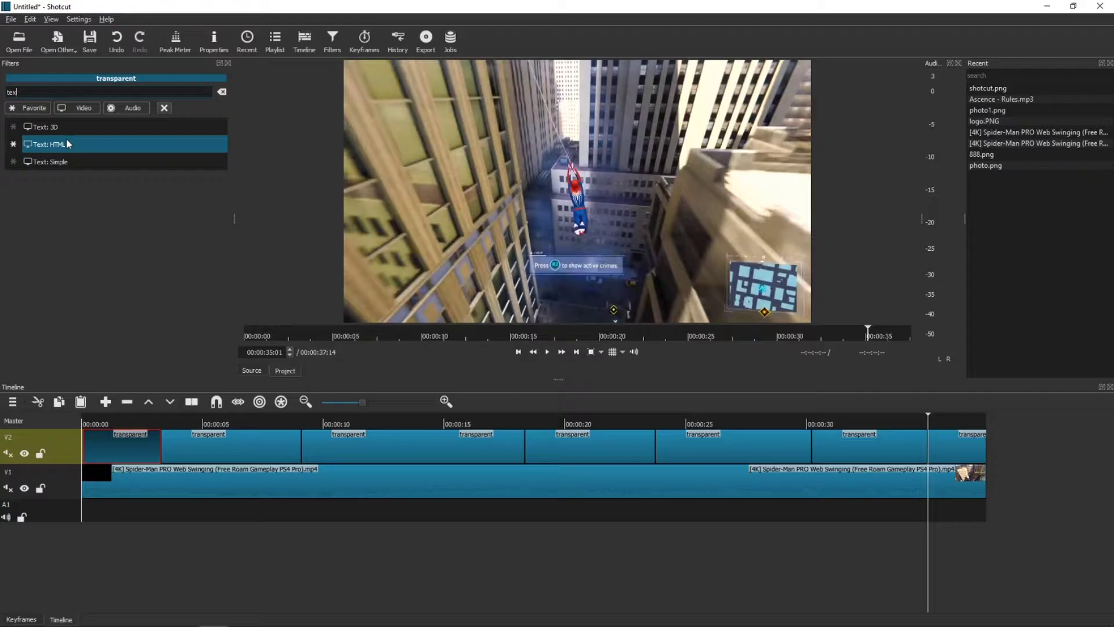
left_click(69, 144)
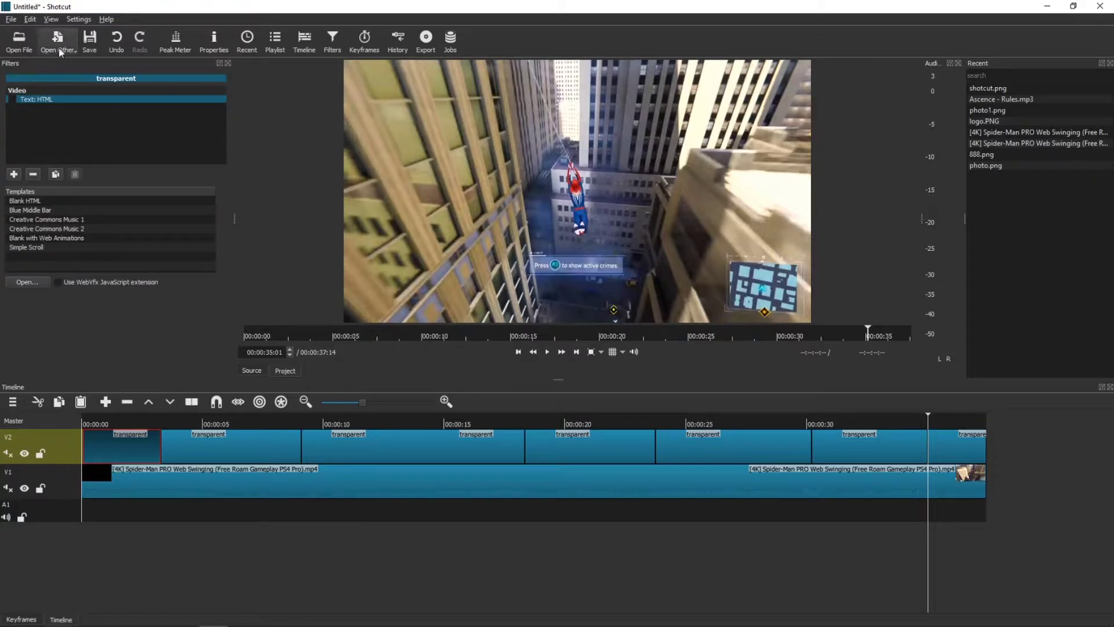
left_click(33, 174)
Add a Text: Simple filter and replace its #timecode# text with 'Subtitles 1.'
left_click(14, 175)
type("text")
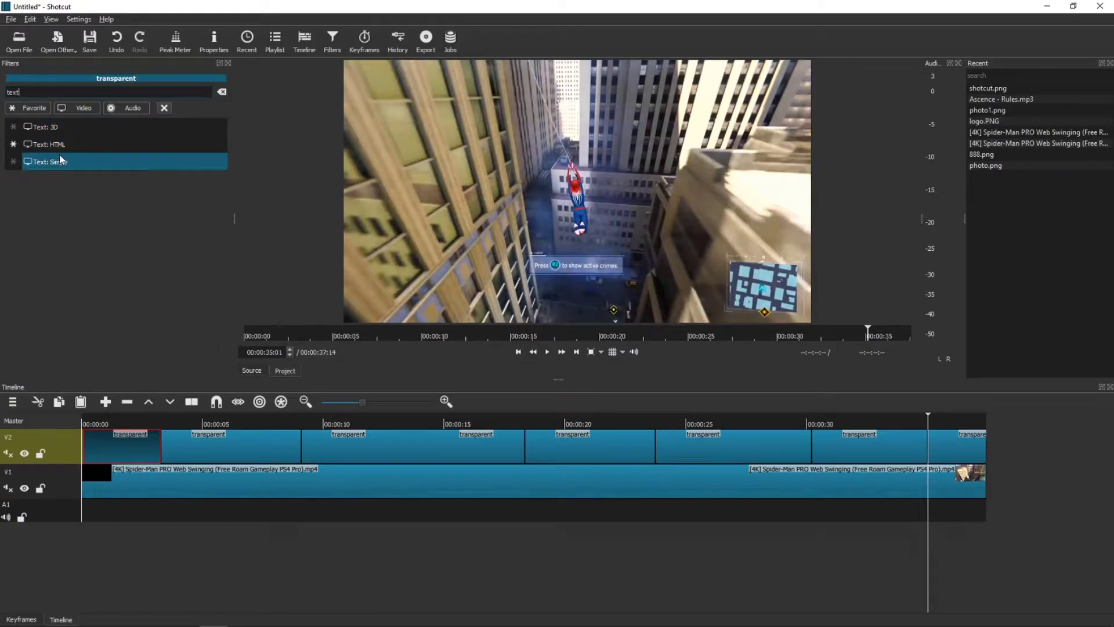
left_click(59, 160)
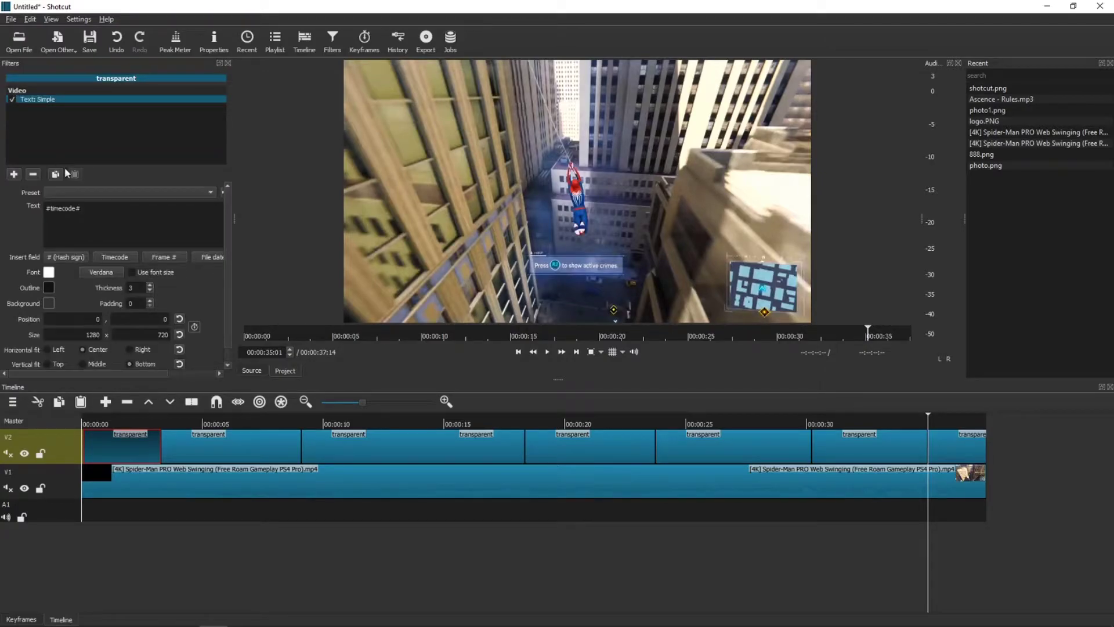
left_click(124, 425)
key("ctrl+a")
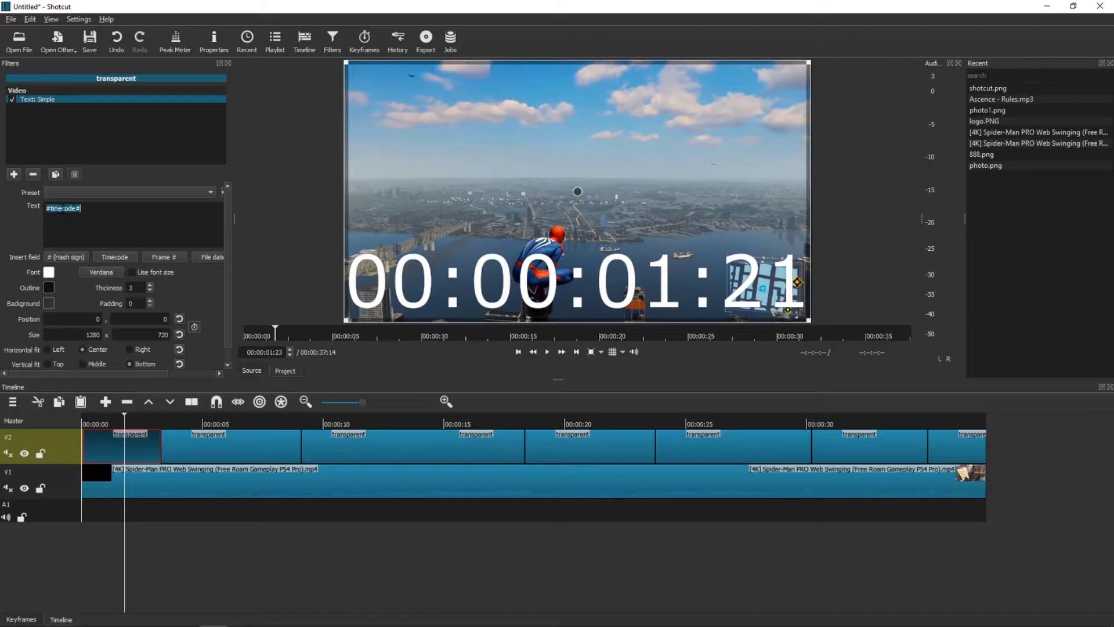
type("Subtitles 1.")
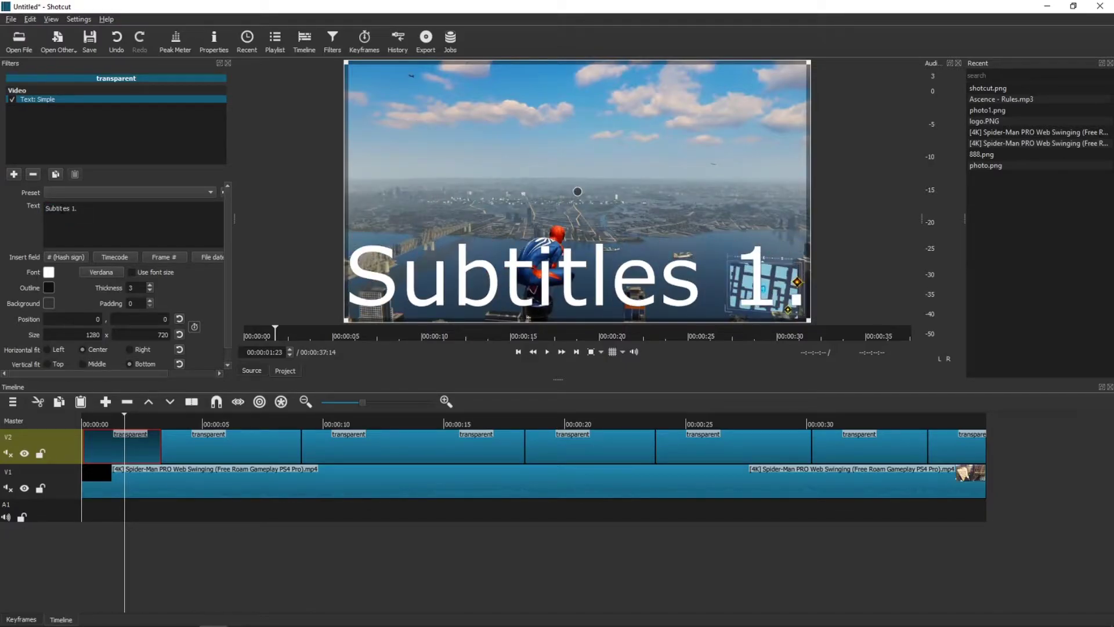
scroll(136, 273, "down", 4)
scroll(137, 248, "up", 1)
triple_click(127, 213)
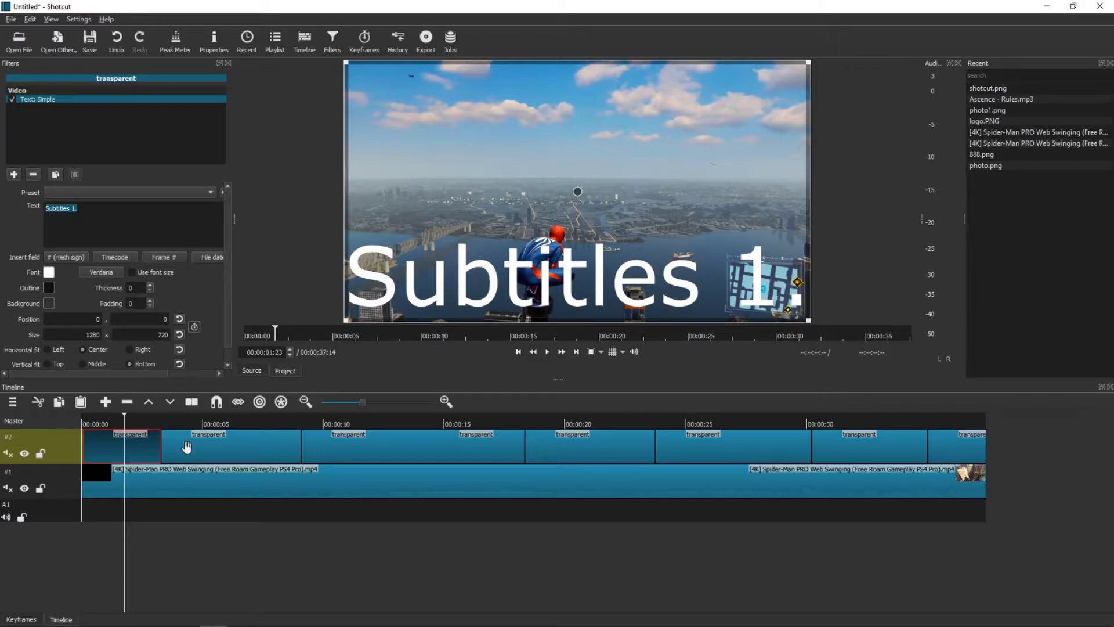
Copy the first clip's text filter and paste it onto the second V2 clip
left_click(55, 175)
left_click(179, 454)
left_click(75, 175)
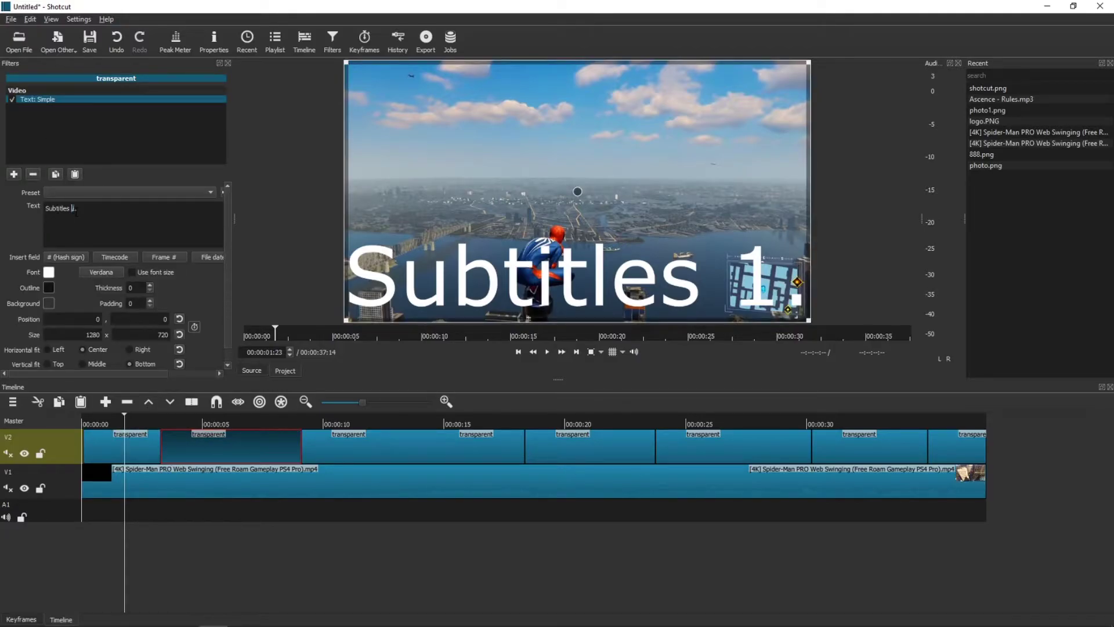
left_click(324, 441)
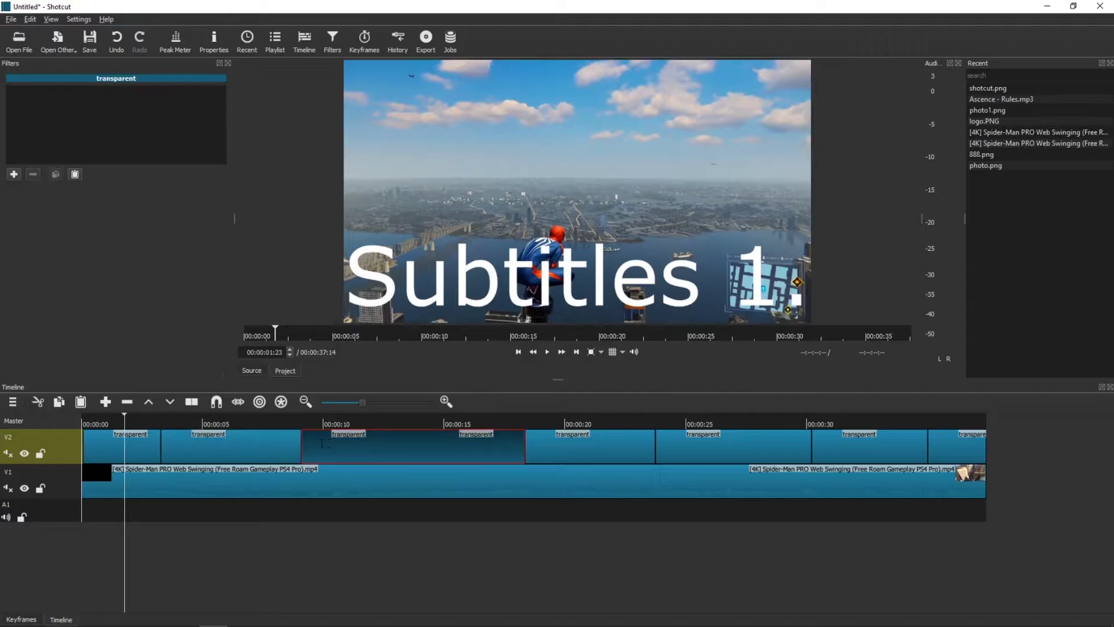
left_click(258, 437)
left_click(254, 422)
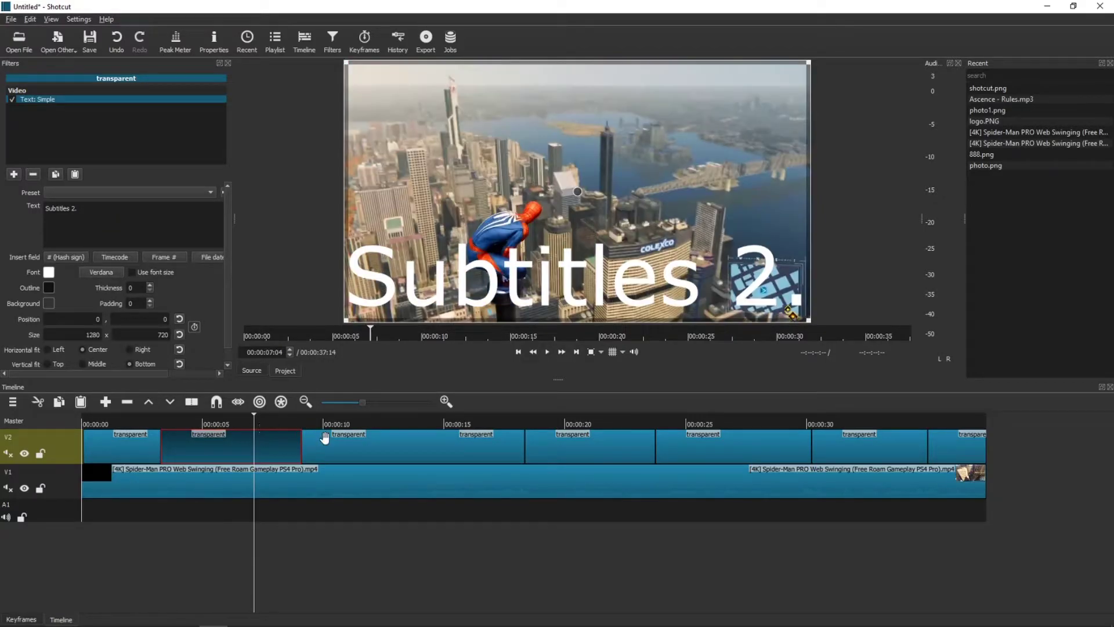
Paste the text filter onto the third V2 clip and preview its subtitle
left_click(327, 439)
left_click(75, 174)
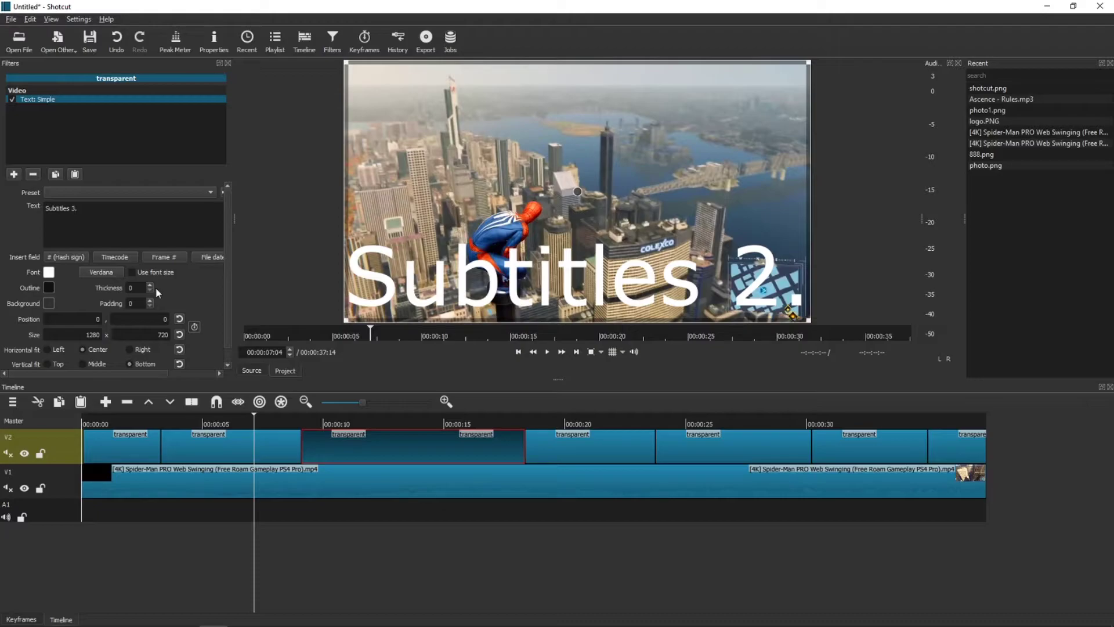
left_click(403, 424)
key("space")
key("space")
left_click(552, 443)
Paste the text filter onto the fourth V2 clip
left_click(503, 443)
left_click(619, 454)
left_click(74, 174)
left_click(795, 446)
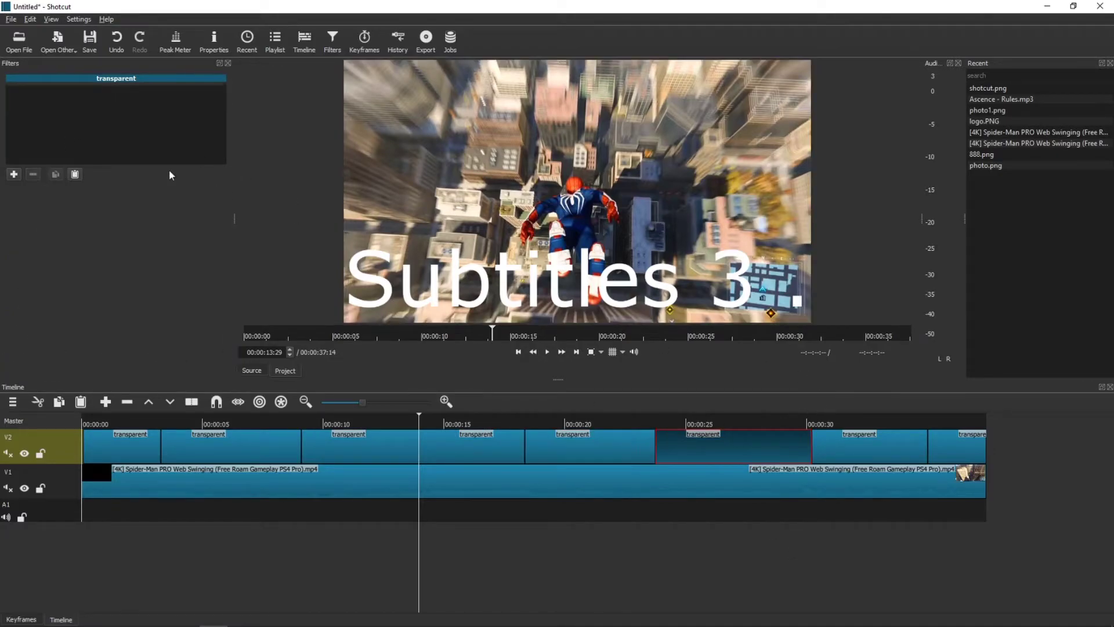
Paste the text filter onto the fifth, sixth and last V2 clips
left_click(76, 174)
left_click(900, 450)
left_click(76, 174)
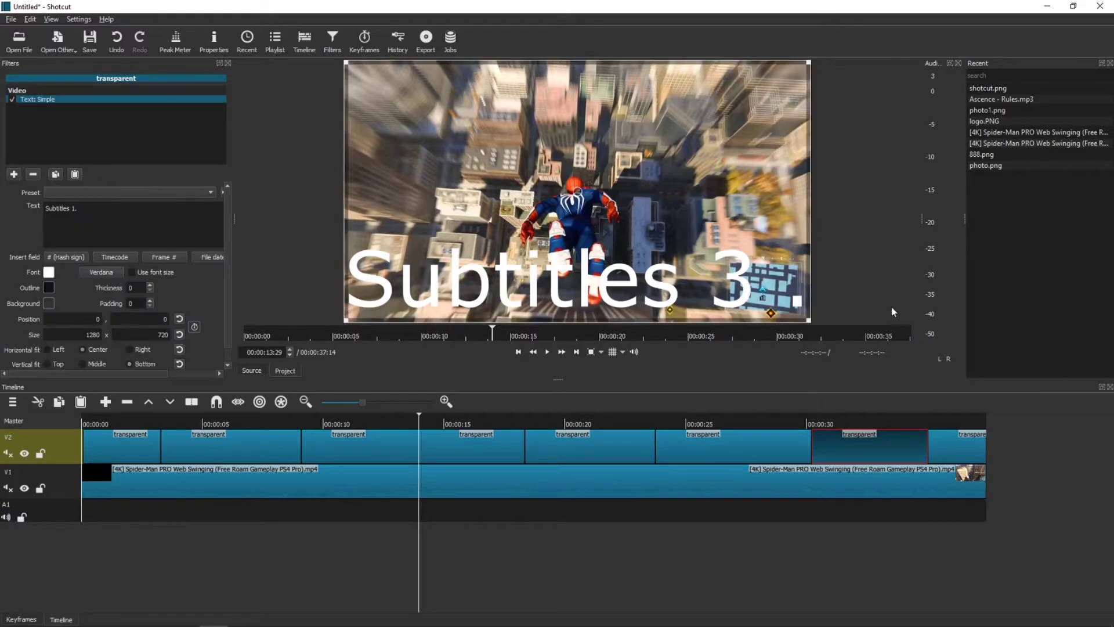
left_click(972, 444)
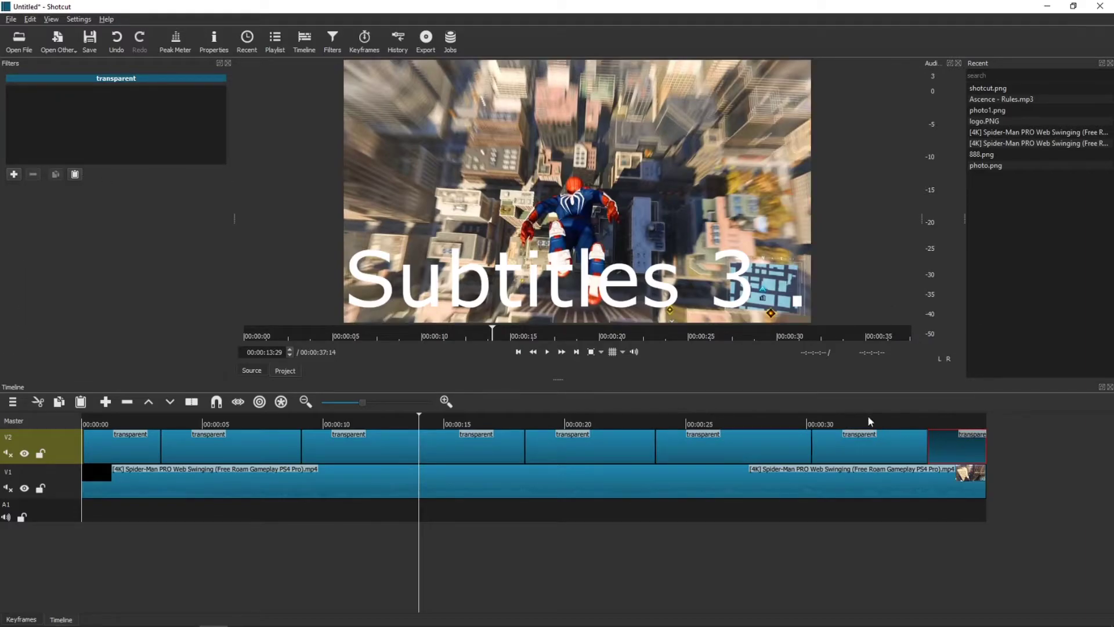
left_click(75, 174)
Renumber the fourth to seventh clips' text as Subtitles 4. through Subtitles 7
left_click(559, 450)
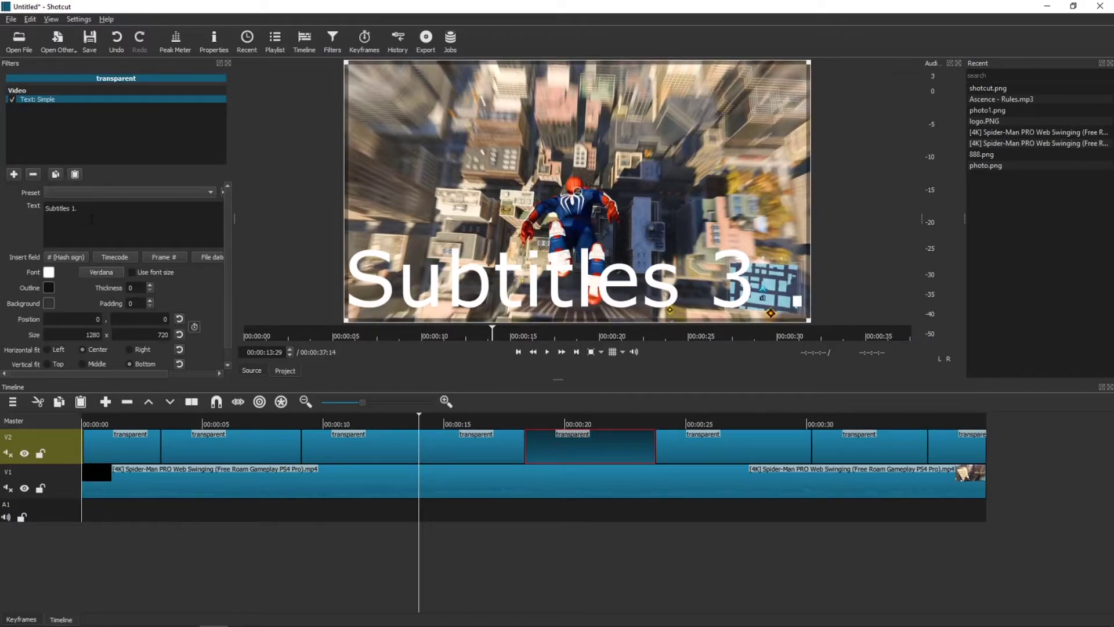
left_click(436, 436)
left_click(559, 446)
left_click(784, 446)
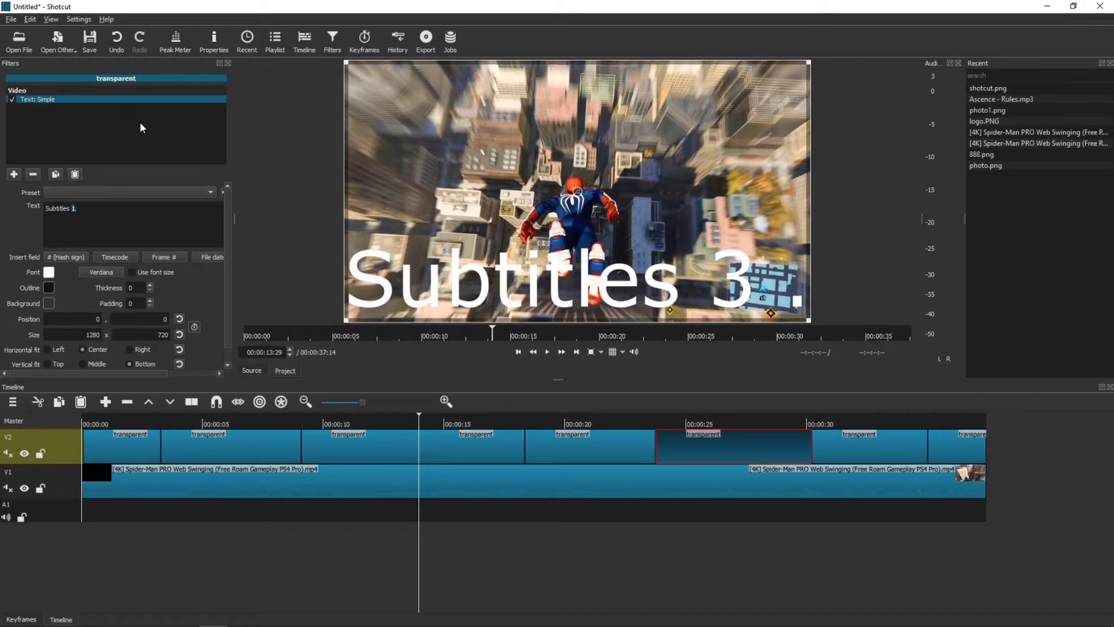
left_click(860, 452)
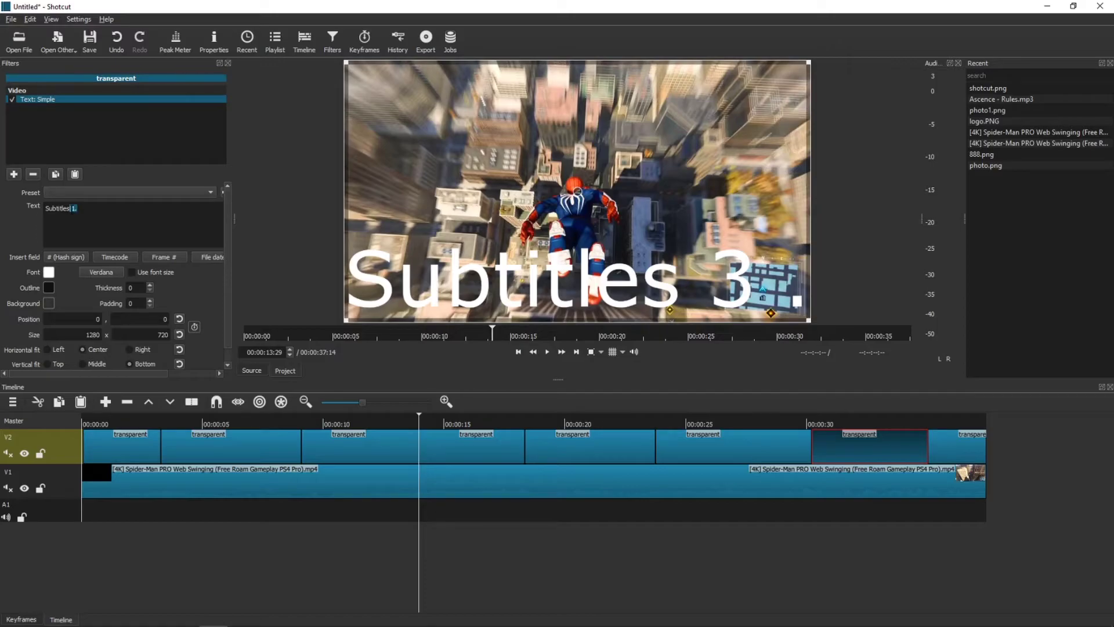
left_click(939, 449)
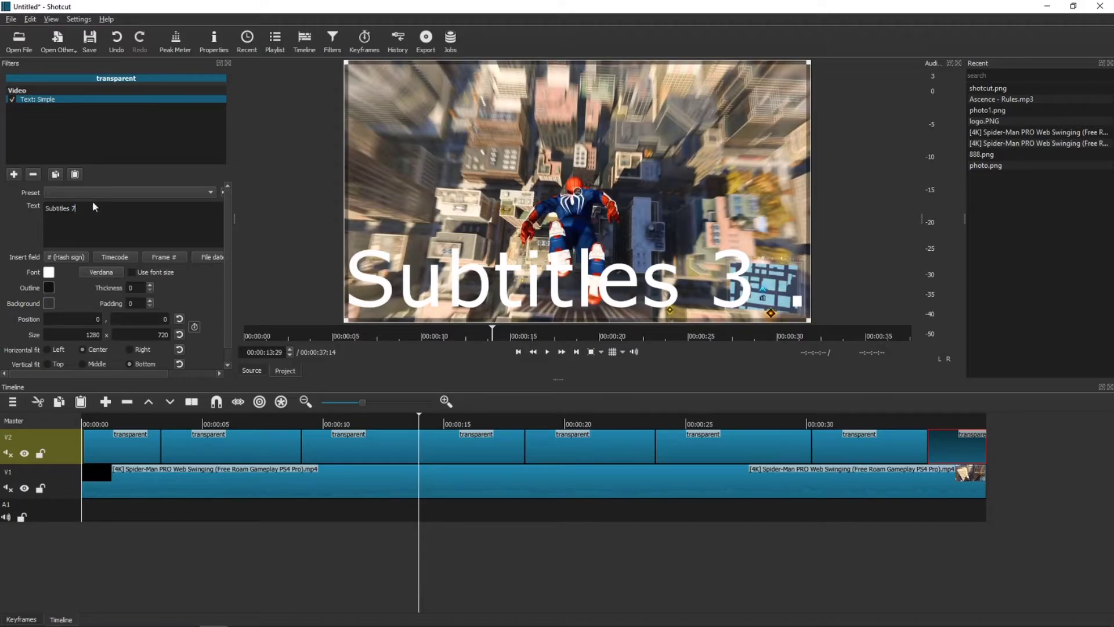
Play the video from the first subtitle to review the numbering
left_click(238, 427)
left_click(123, 427)
key("space")
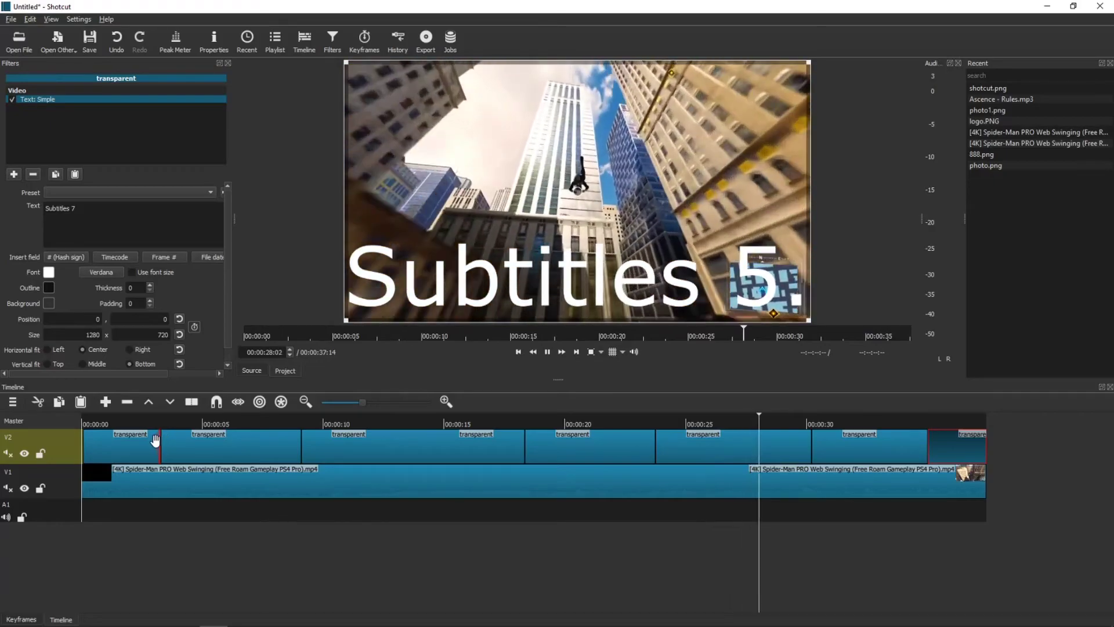
Trim the third subtitle clip's end and slide clips four to seven left, closing gaps
left_click(155, 443)
left_click(333, 444)
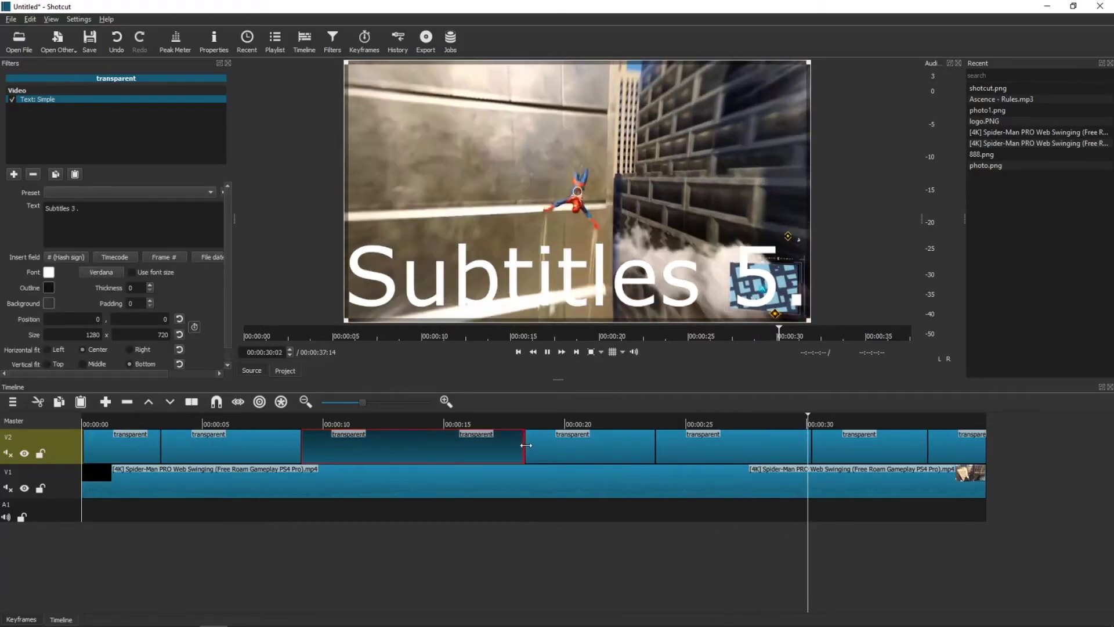
left_click_drag(526, 446, 419, 446)
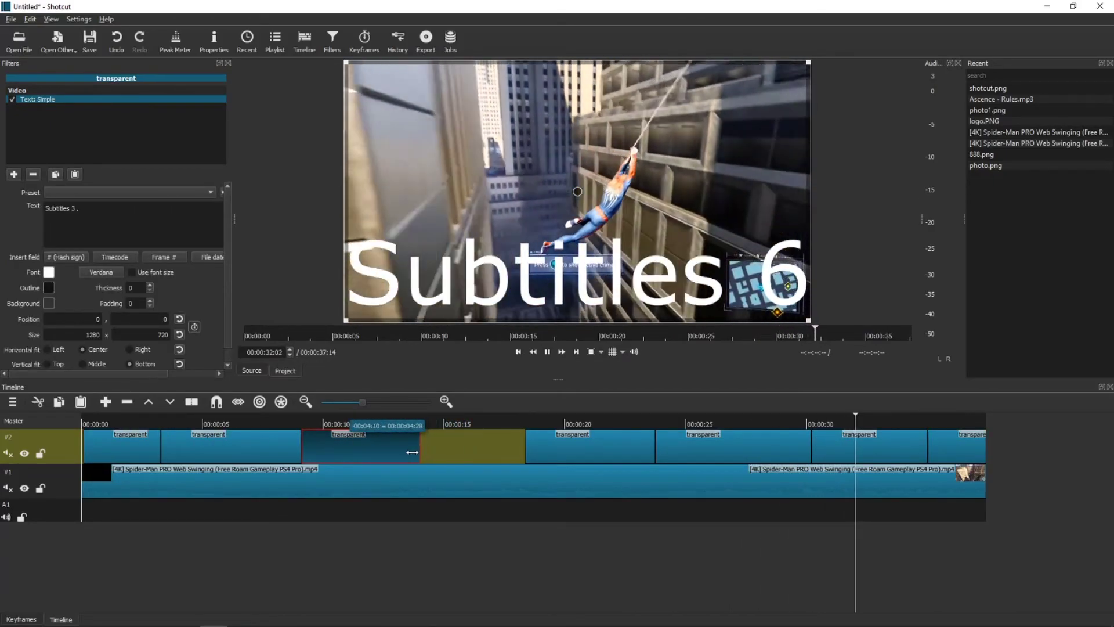
left_click_drag(557, 446, 452, 447)
left_click_drag(681, 444, 579, 443)
left_click_drag(841, 444, 663, 441)
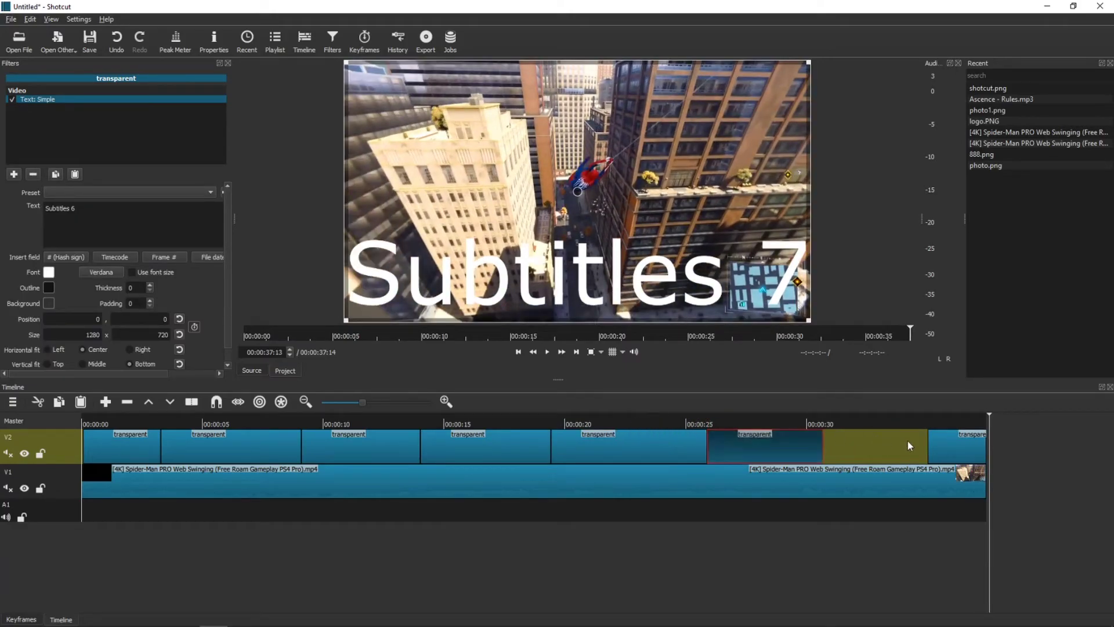
key("Up")
left_click_drag(940, 441, 810, 438)
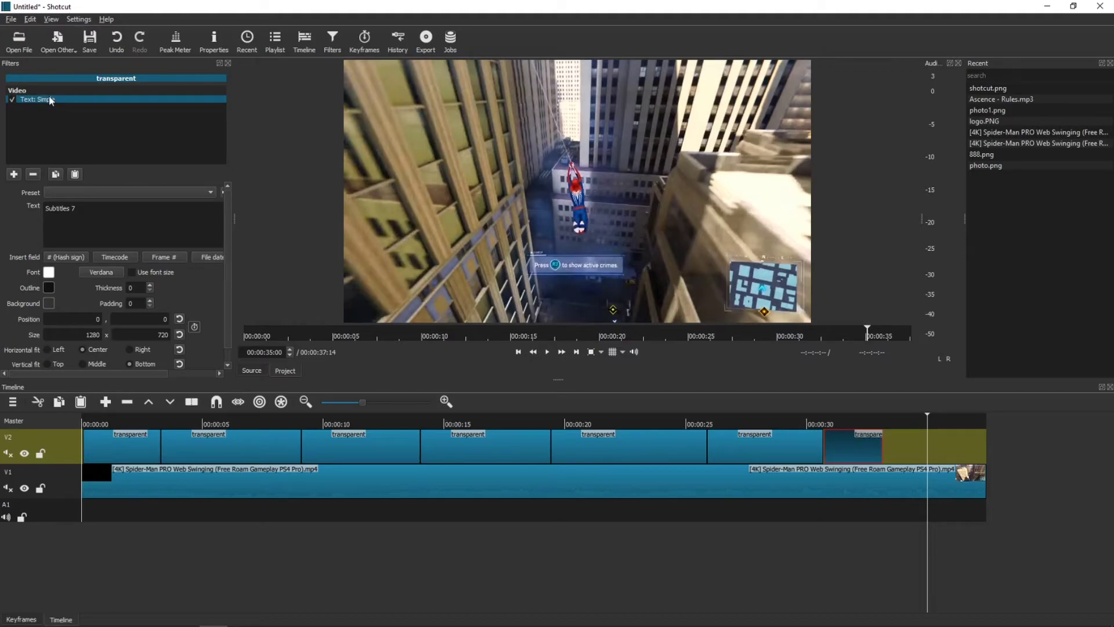
Select the fourth subtitle clip and browse the Video filters list
left_click(19, 174)
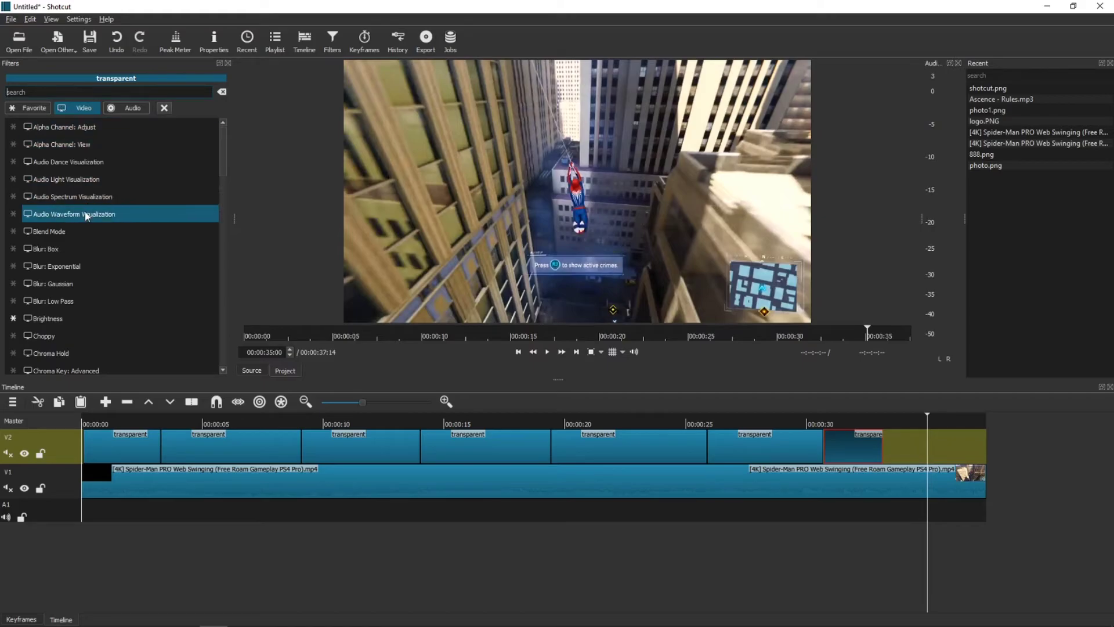
left_click(515, 444)
left_click(14, 174)
scroll(99, 174, "down", 8)
scroll(99, 211, "up", 2)
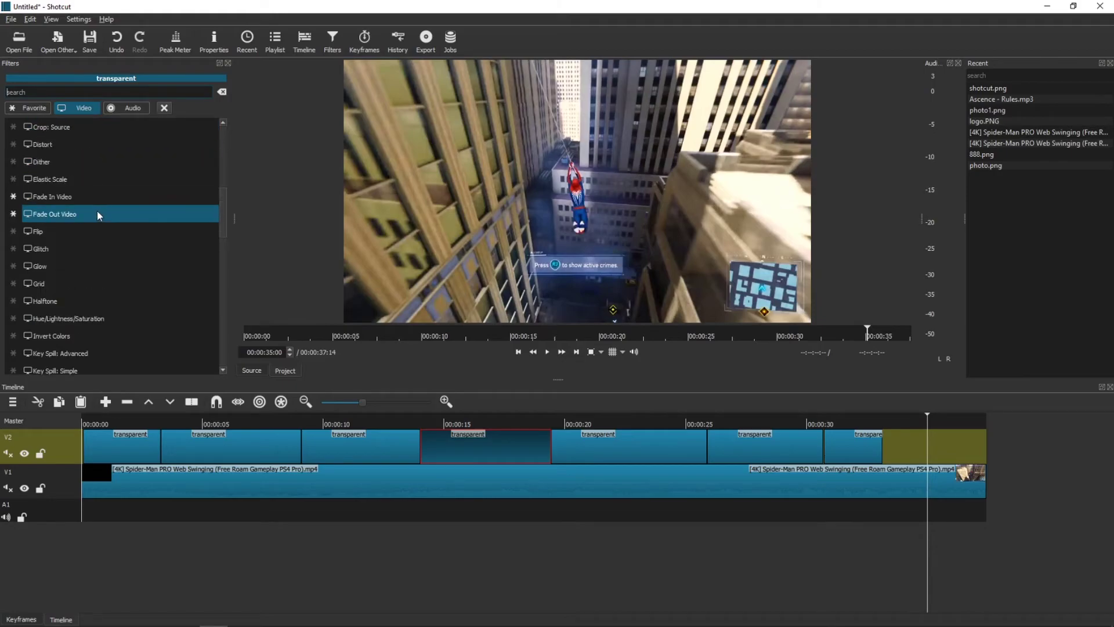